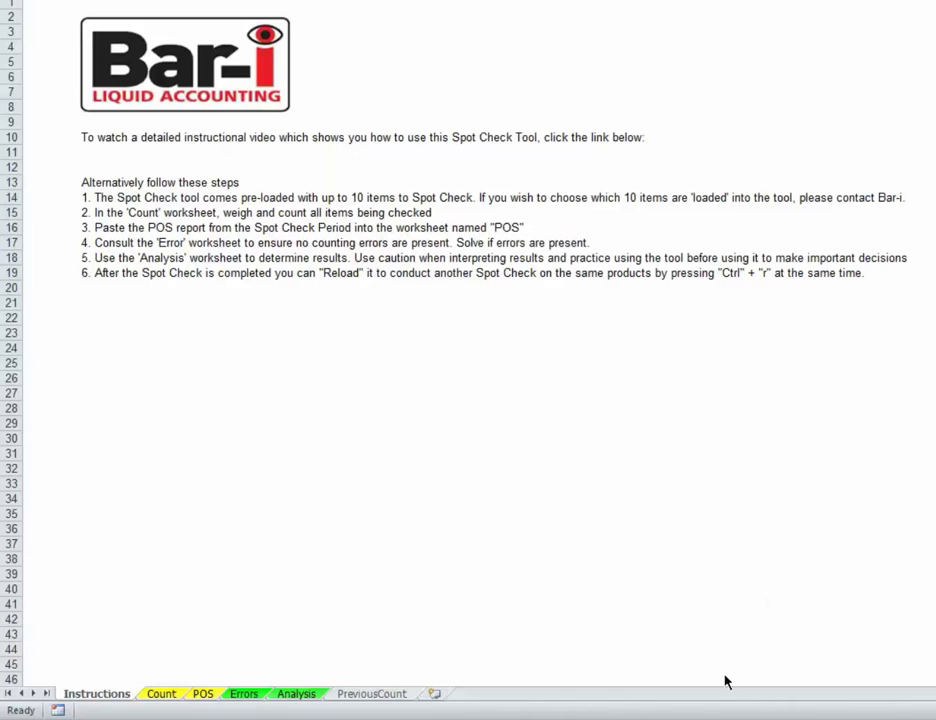
Step: Examine the report's table of rung, poured and lost products, and return to the Bar-i spot check workbook
mouse_move(660, 719)
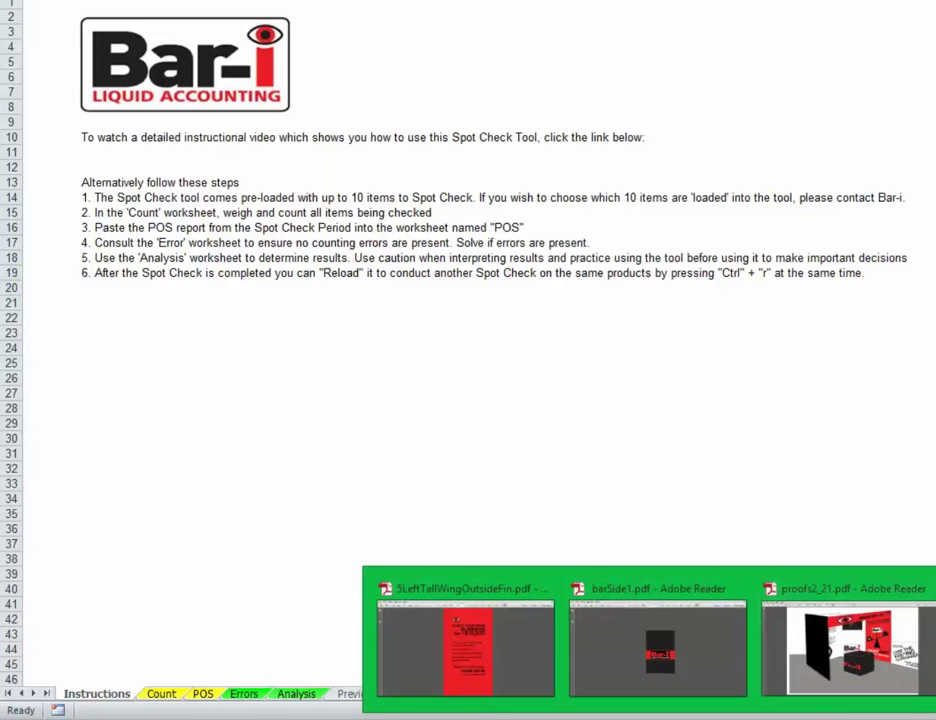
click(935, 655)
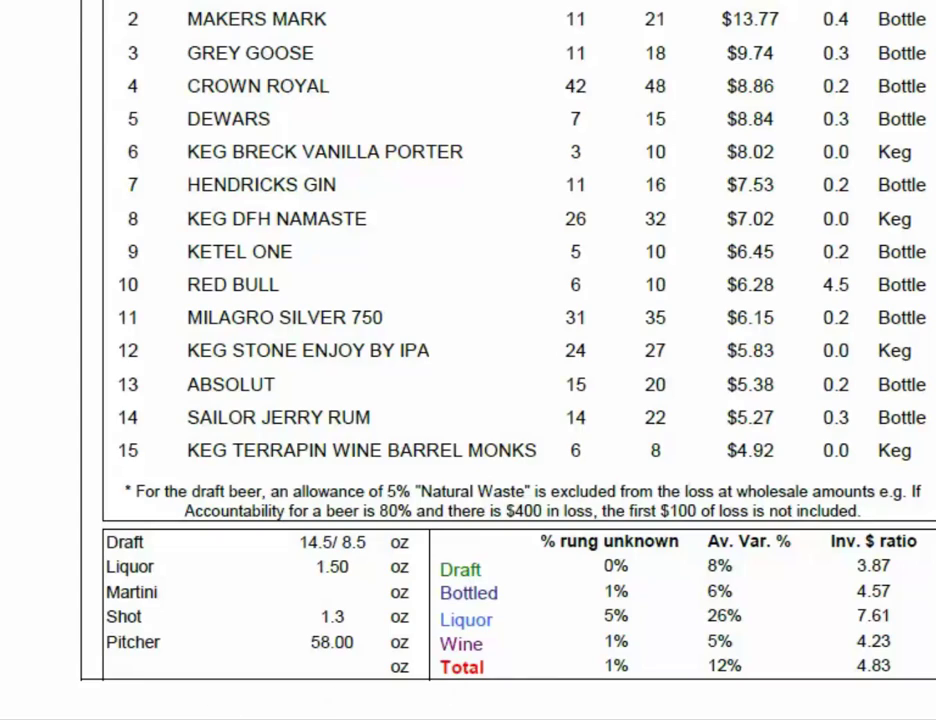
mouse_move(8, 718)
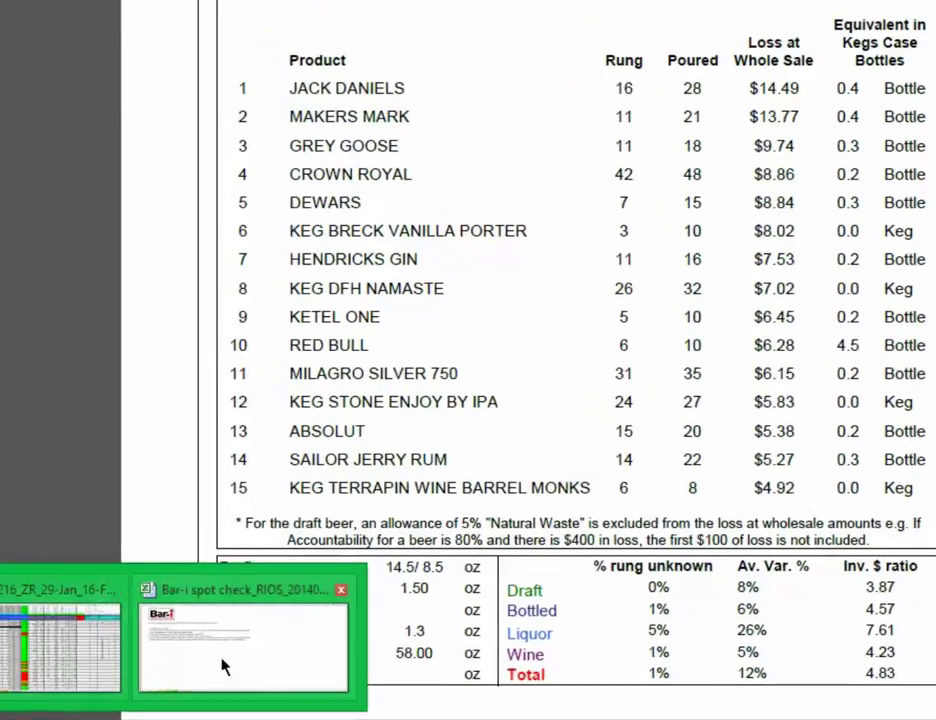
click(224, 667)
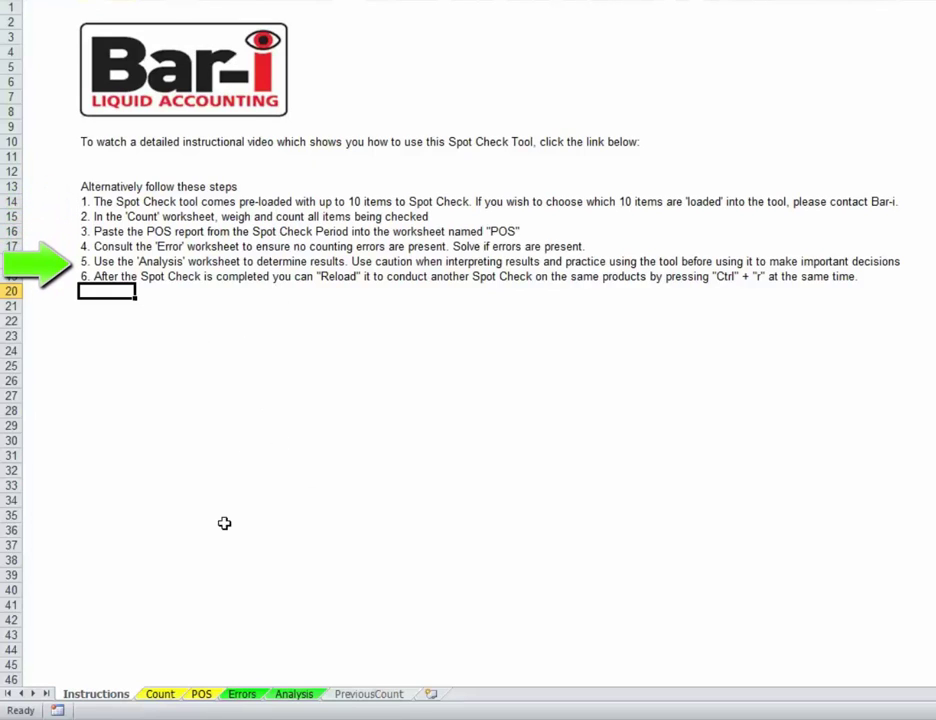
Step: Look through the Count worksheet's zones and vessels, down to the empty rows below the listed items
click(163, 698)
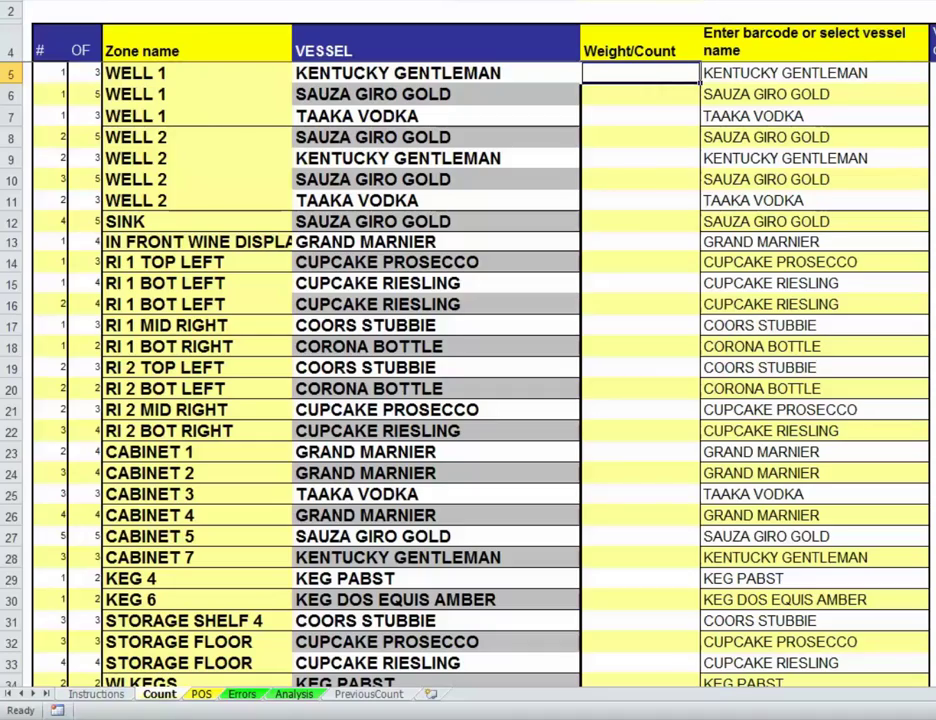
scroll(468, 370, down, 18)
scroll(468, 370, up, 6)
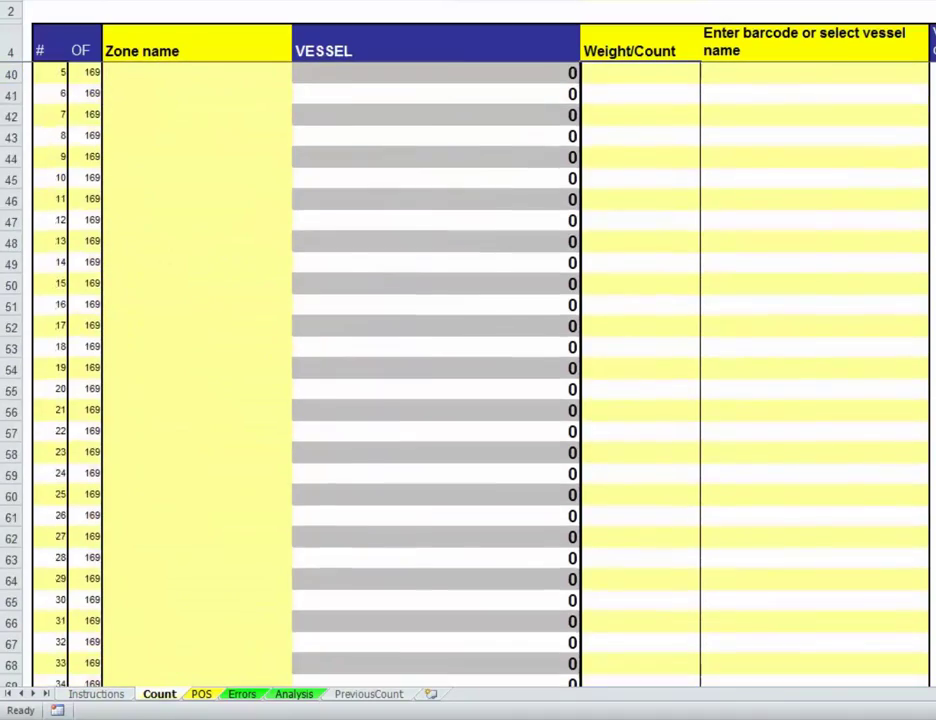
scroll(468, 370, up, 12)
scroll(468, 370, down, 7)
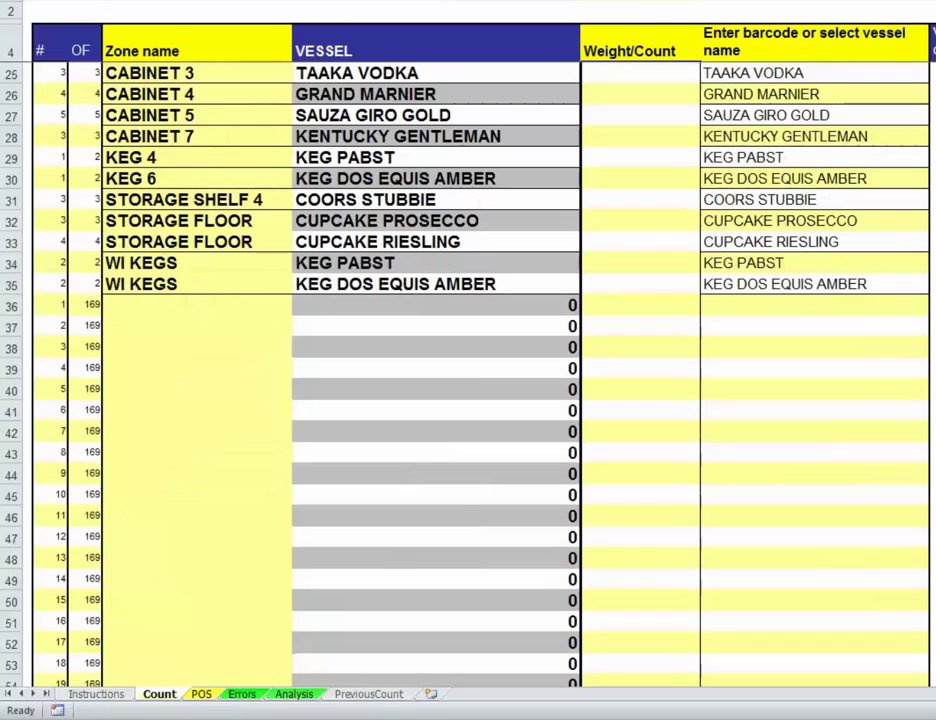
scroll(468, 370, up, 7)
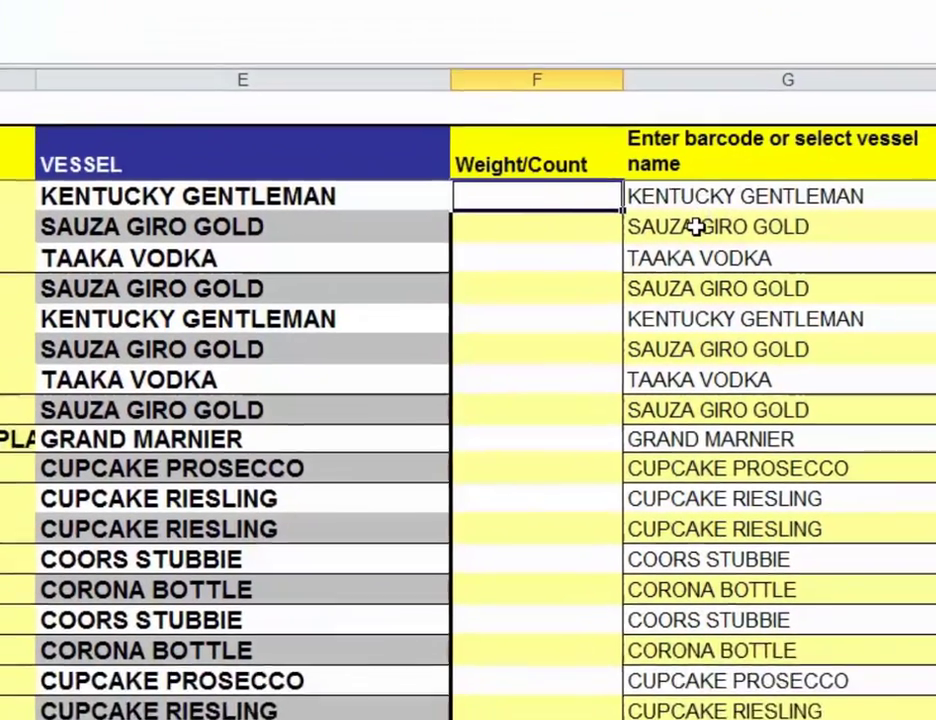
Step: Replace the first WELL 1 vessel name in G5 with a copy of SAUZA GIRO GOLD from G6
click(752, 94)
key(ctrl+c)
key(Up)
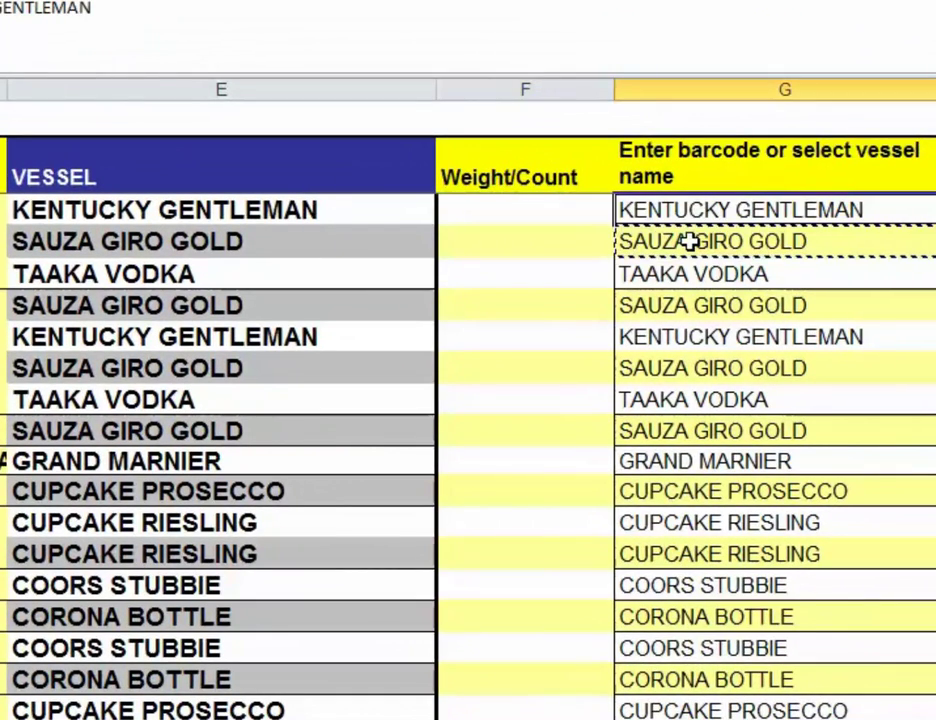
key(ctrl+v)
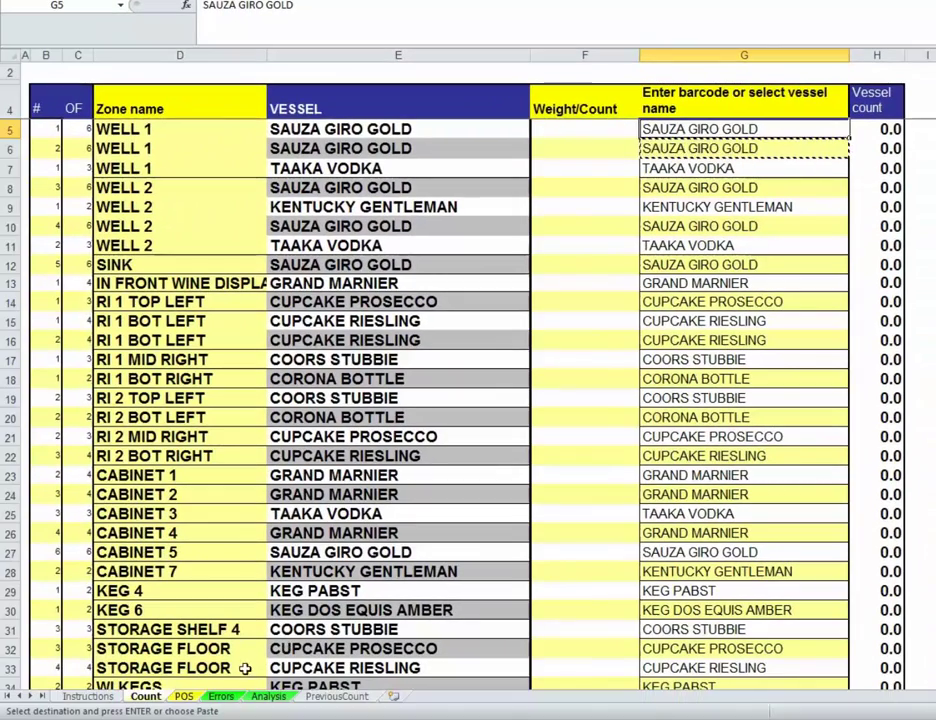
Step: Test the Errors worksheet by entering "lkjlkjlkj" as the Weight/Count of KENTUCKY GENTLEMAN in WELL 2 on the Count worksheet
click(221, 696)
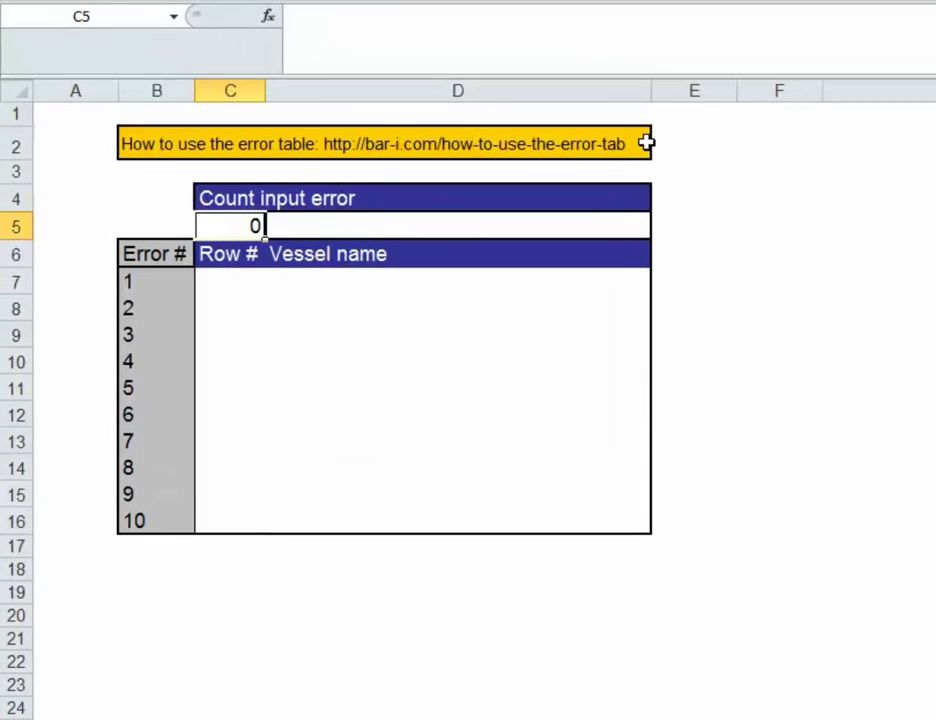
click(150, 695)
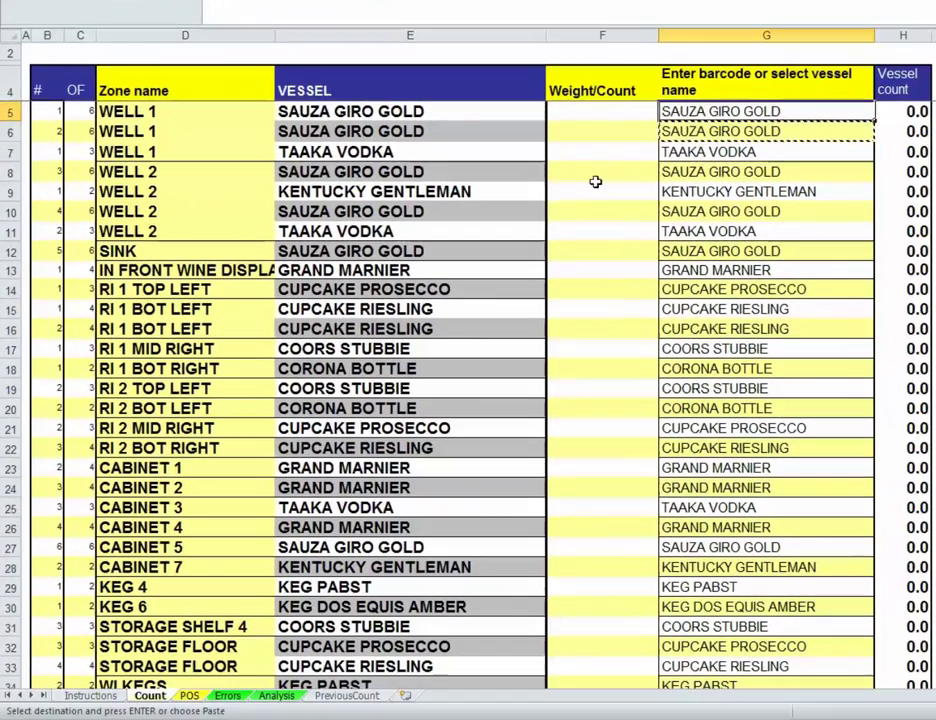
click(596, 185)
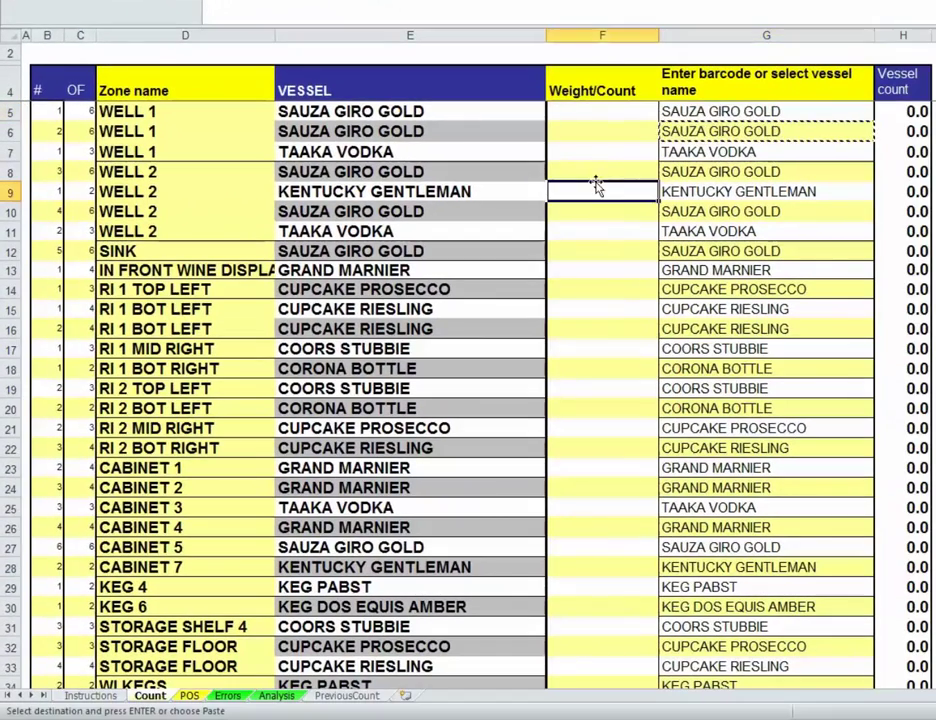
text(lkjlkjlkj)
key(Return)
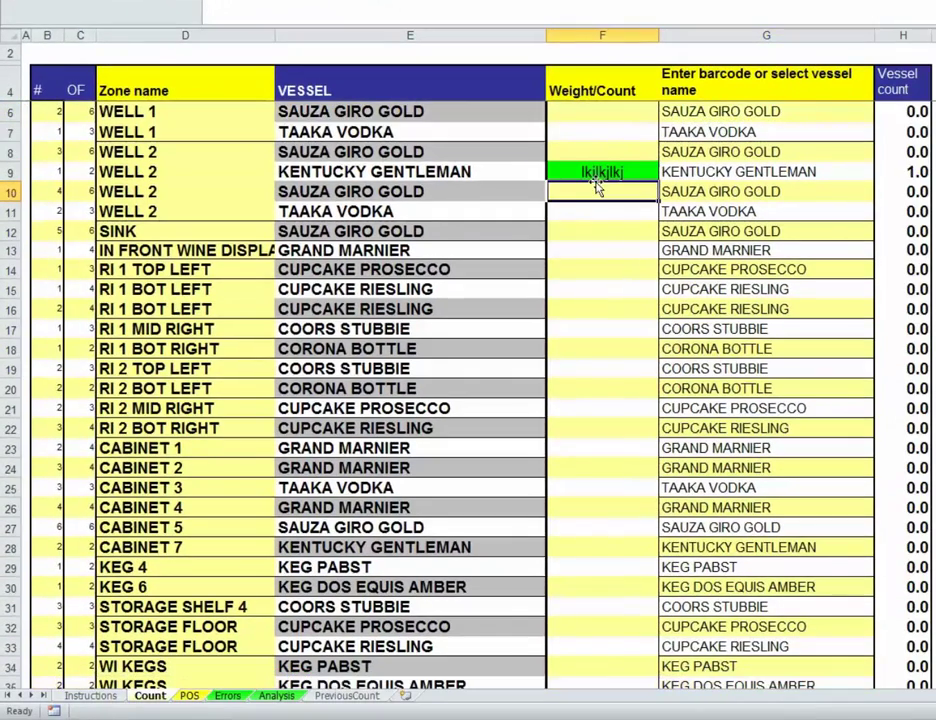
click(230, 697)
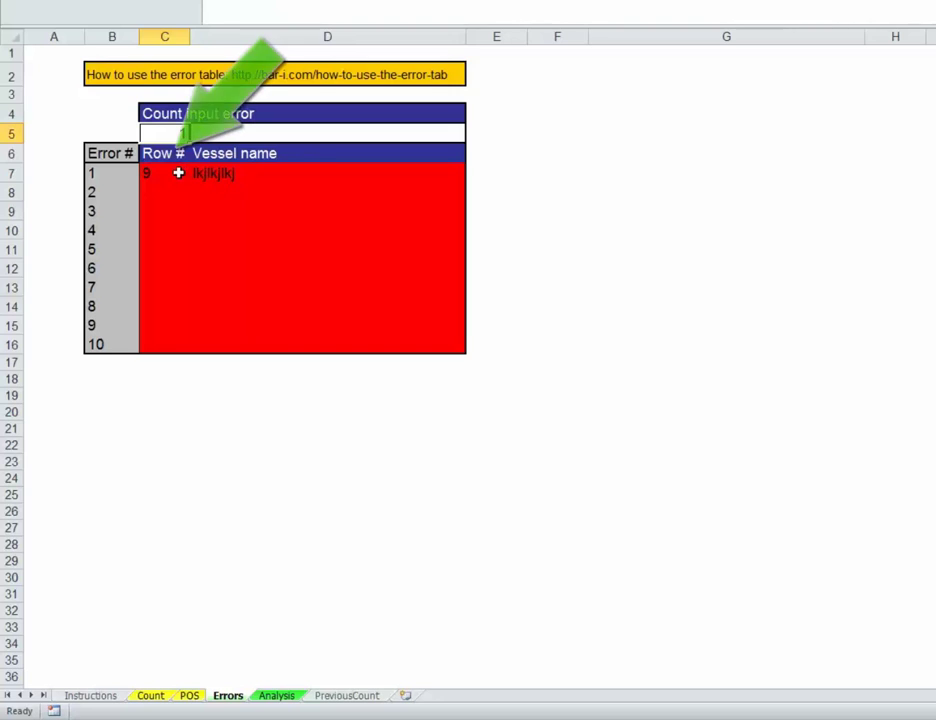
Step: Clear the invalid Weight/Count entry from the KENTUCKY GENTLEMAN row in WELL 2 on the Count worksheet
click(150, 696)
click(574, 170)
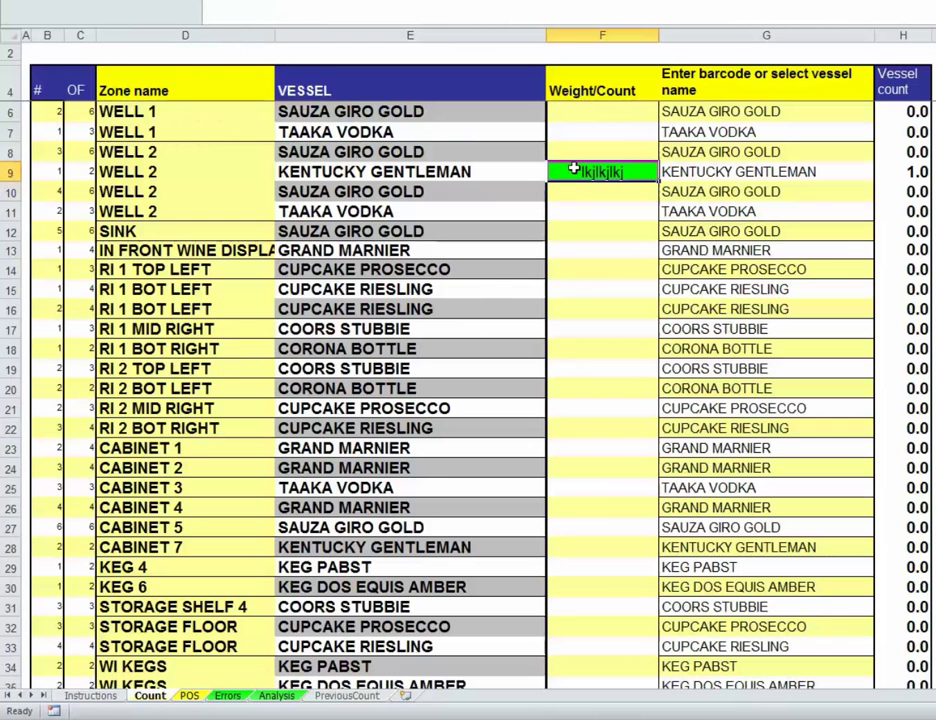
key(Delete)
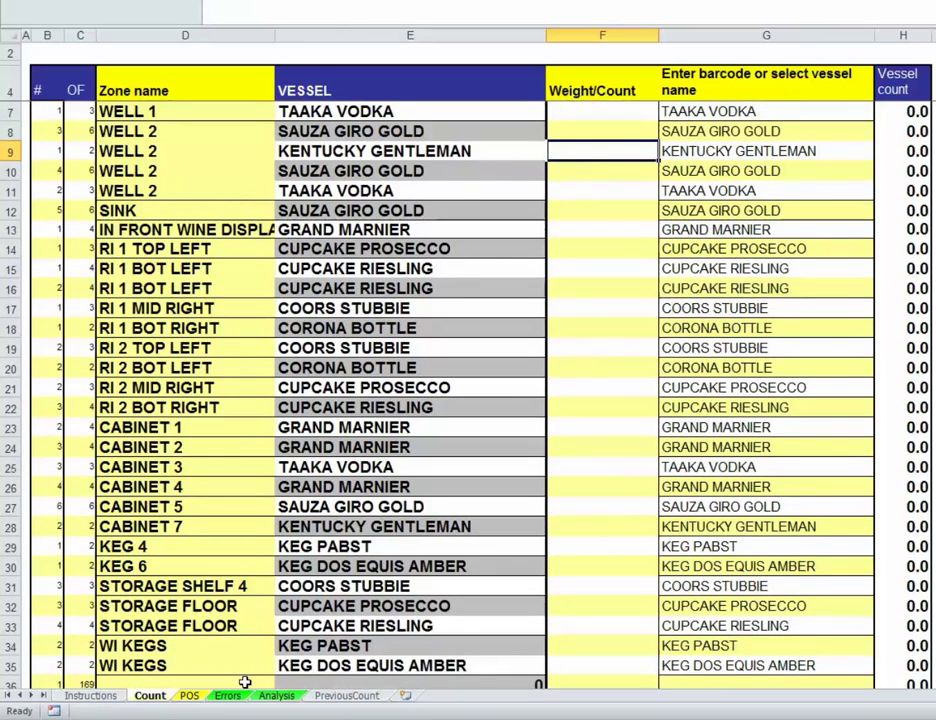
Step: View the POS worksheet and examine the Analysis worksheet's POS recipes, product results and total accountability in J15
click(190, 696)
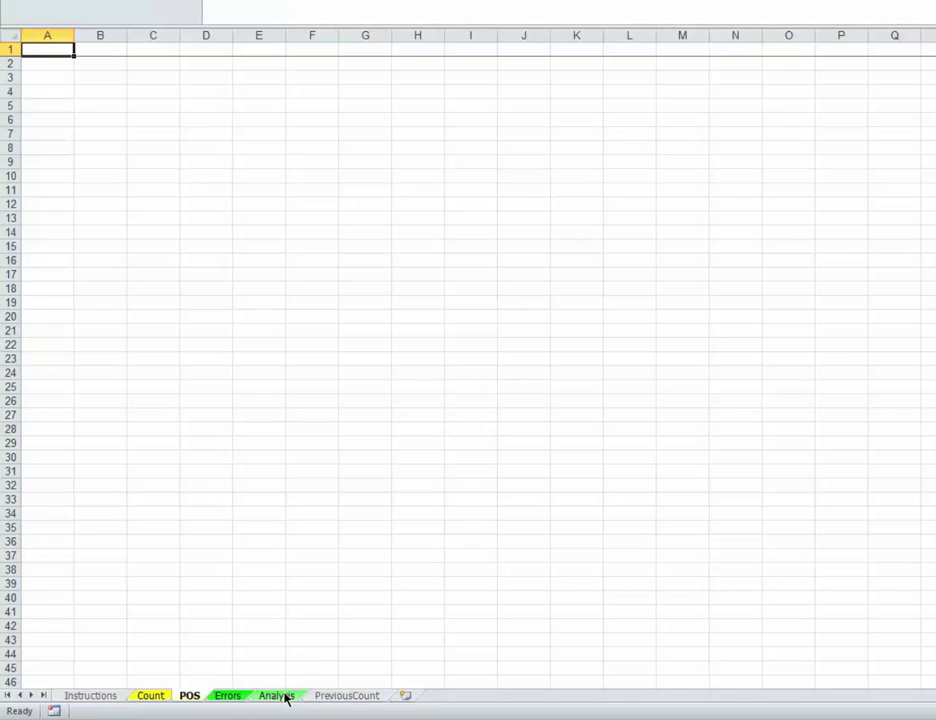
click(285, 696)
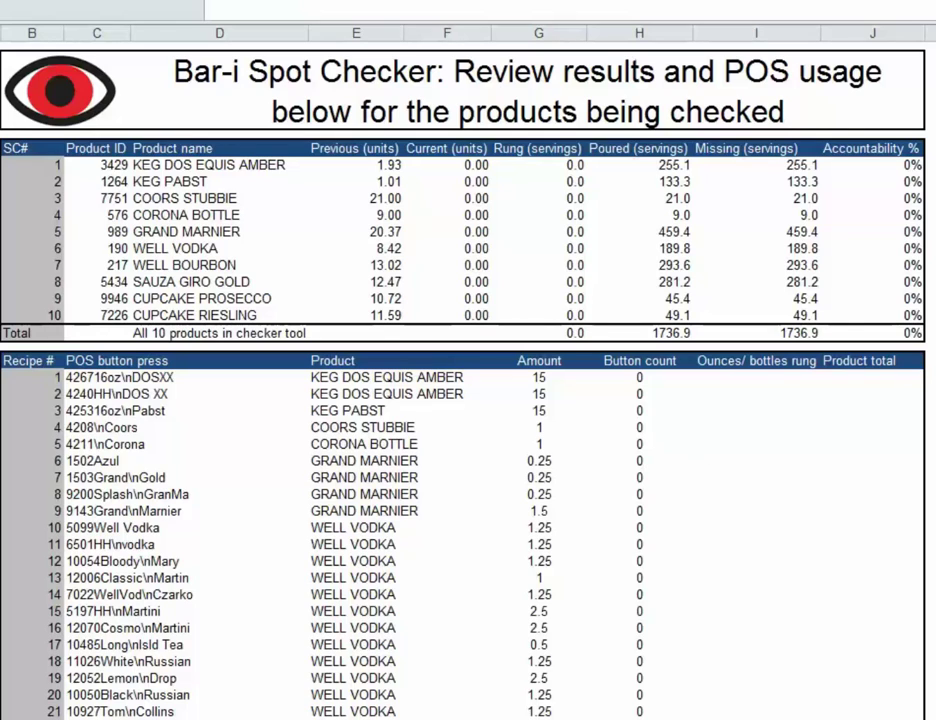
scroll(468, 400, down, 5)
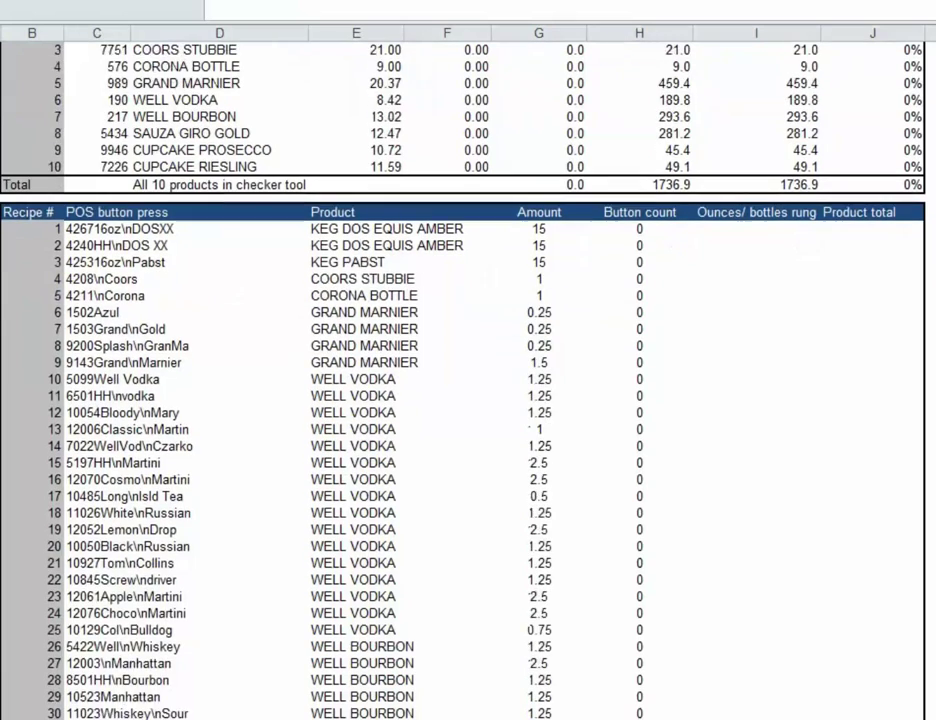
scroll(468, 400, down, 1)
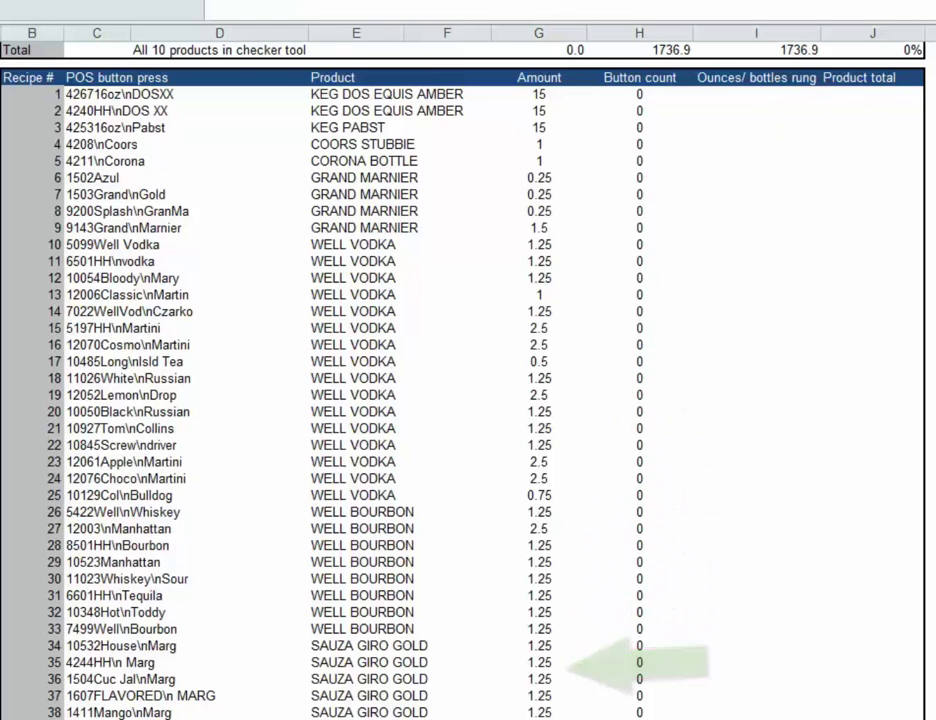
scroll(468, 380, up, 3)
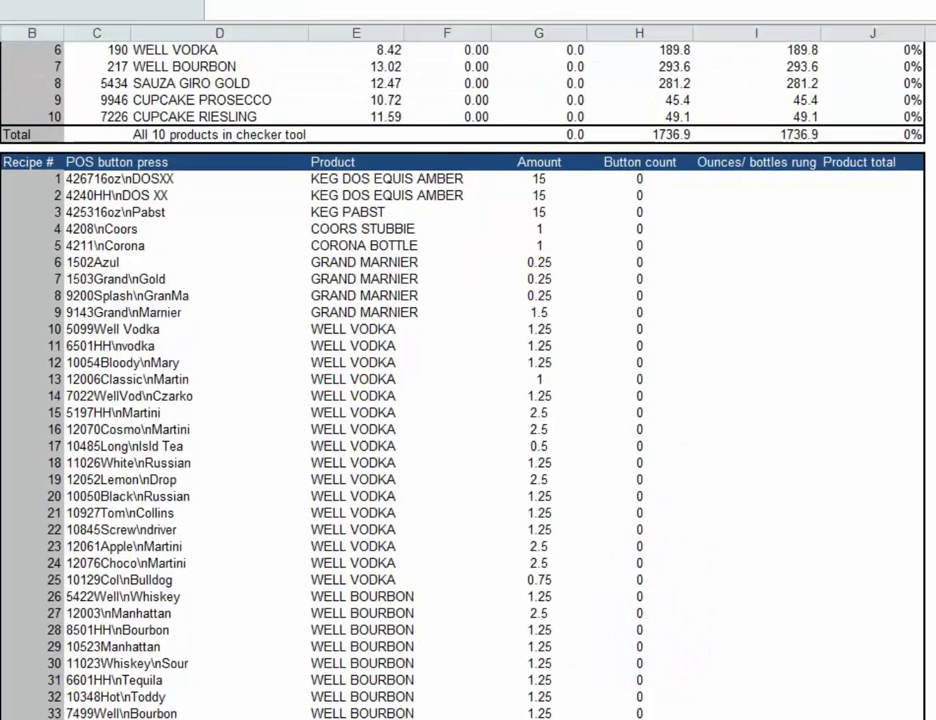
scroll(468, 380, up, 3)
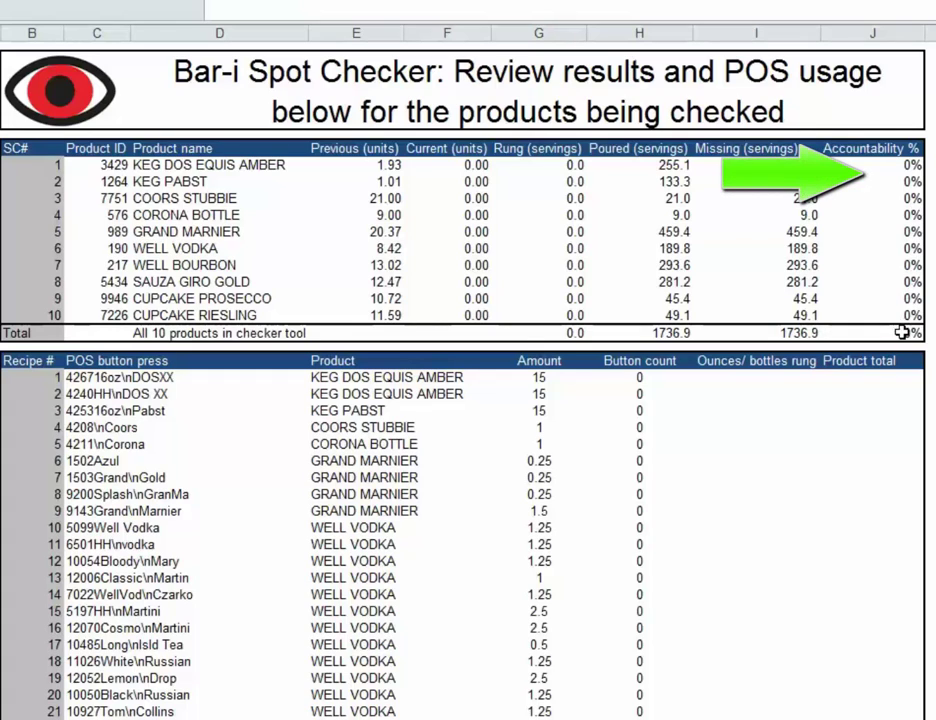
click(908, 331)
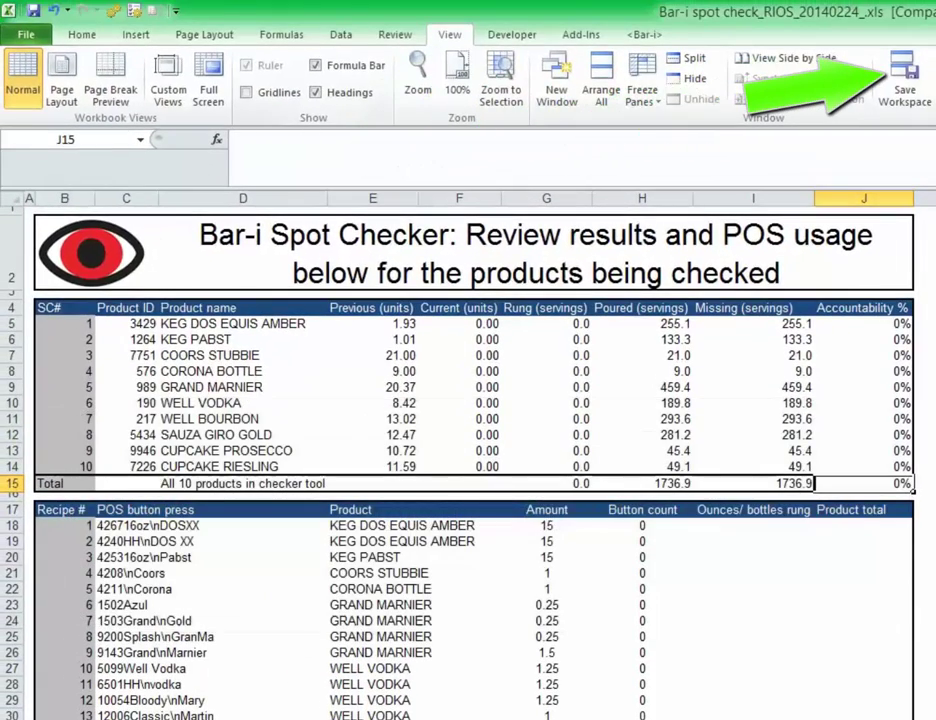
Step: Reload the spot check tool for another check on the same products with the ResetSpotChecker macro
key(alt+F8)
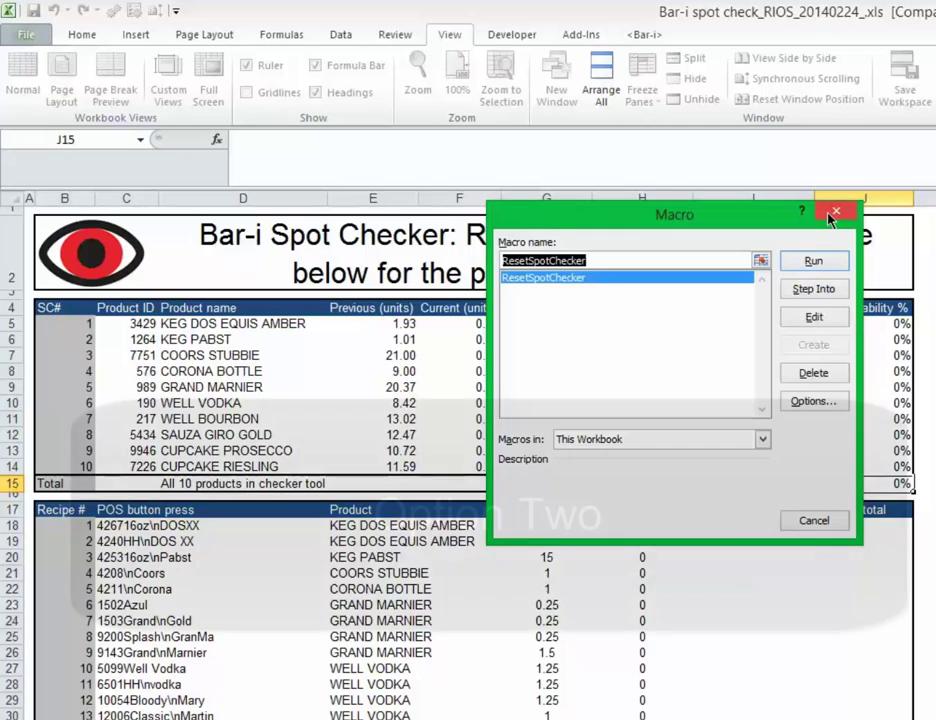
click(830, 211)
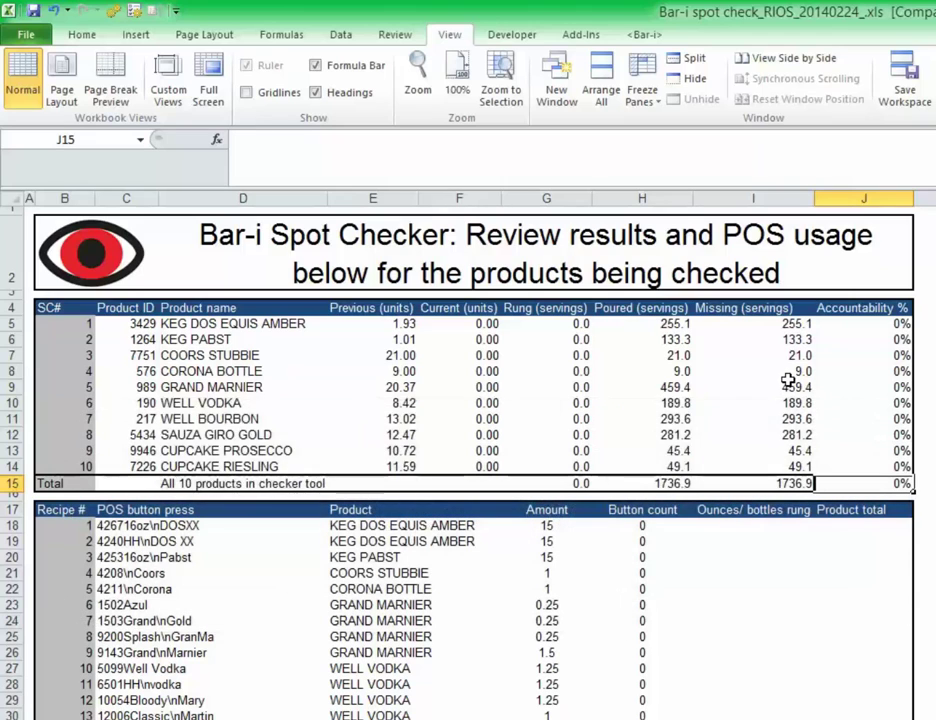
key(ctrl+r)
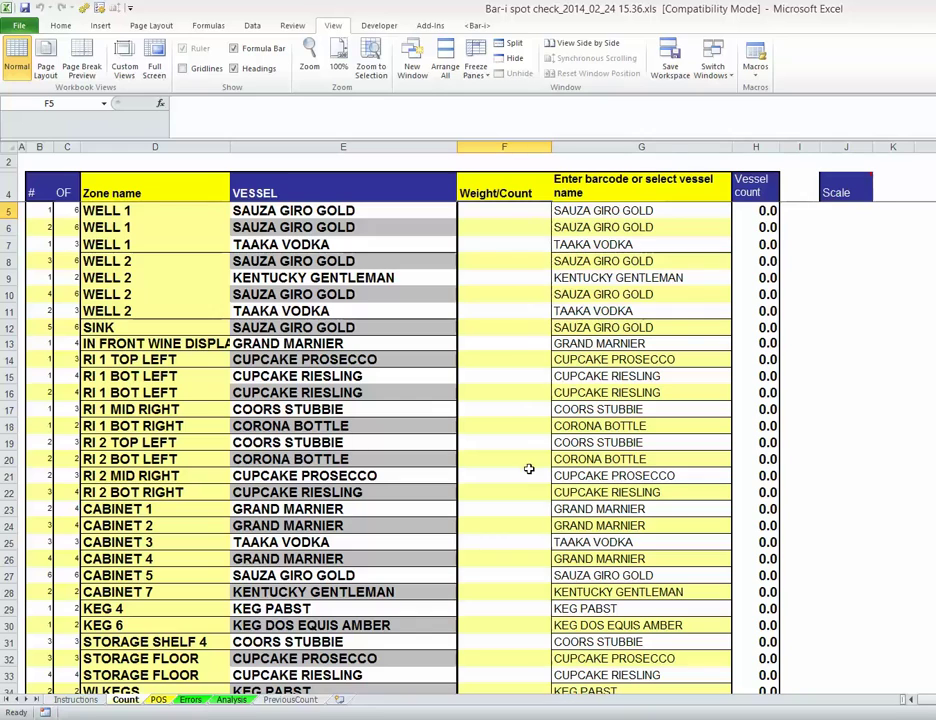
Step: Check the PreviousCount, Errors, POS and Analysis worksheets of the reloaded spot check workbook
click(297, 701)
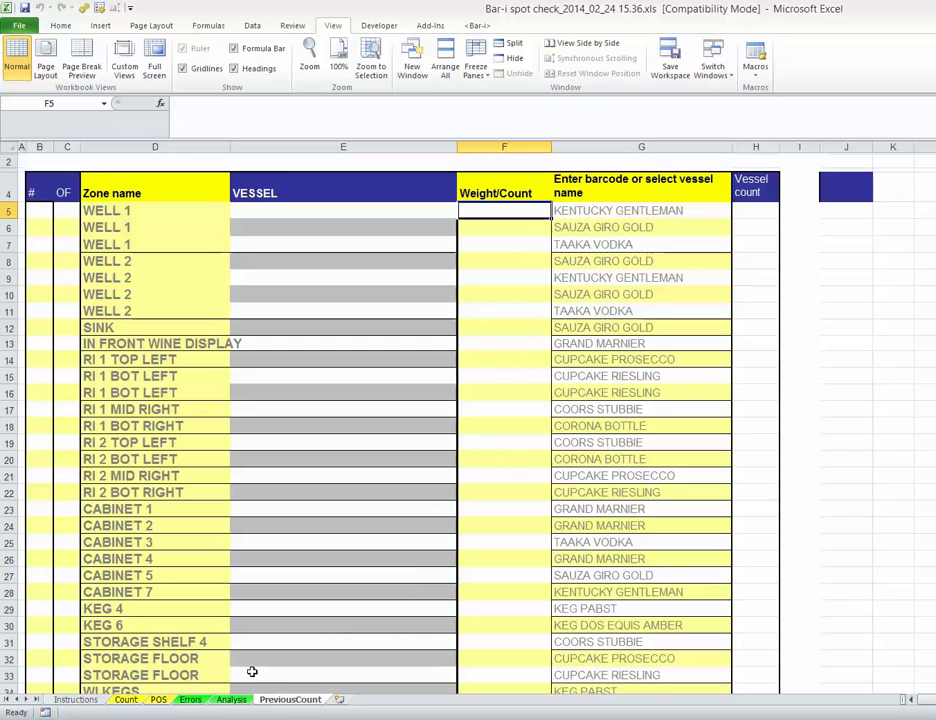
click(190, 700)
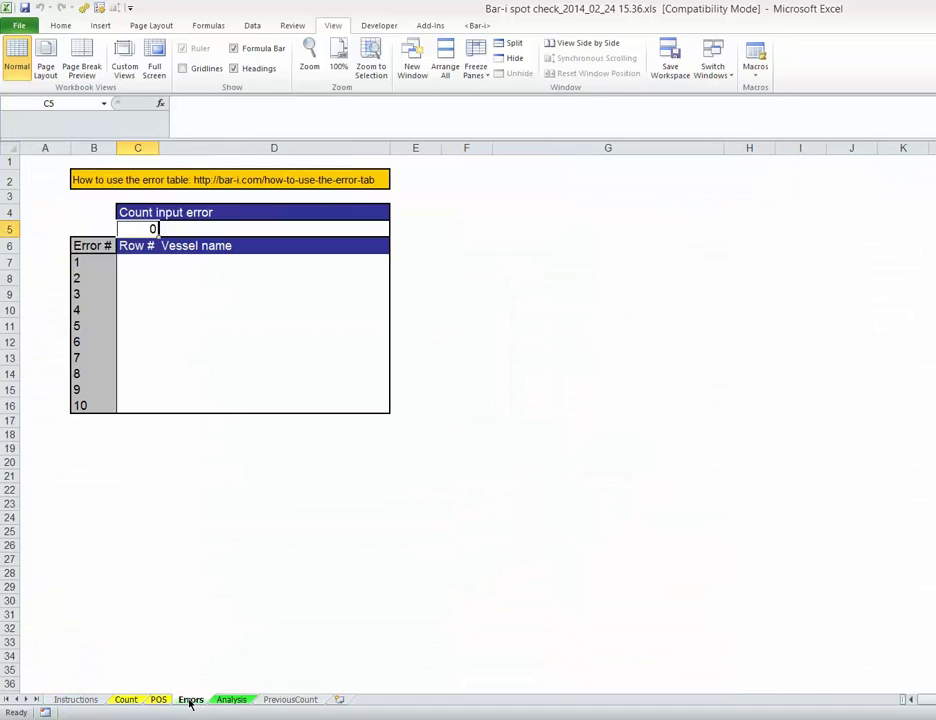
click(160, 700)
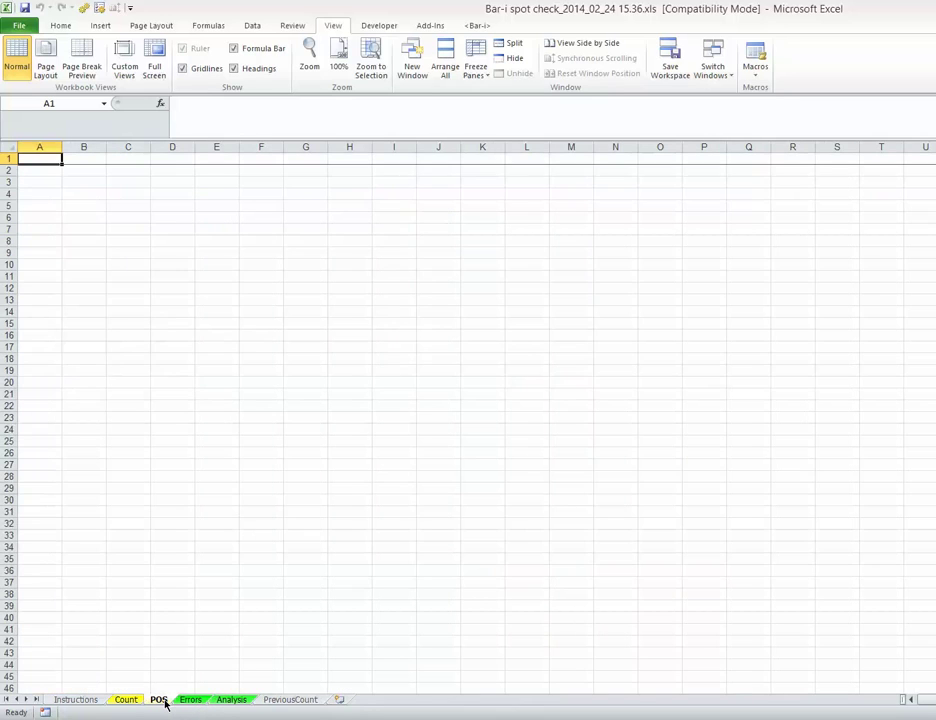
click(231, 701)
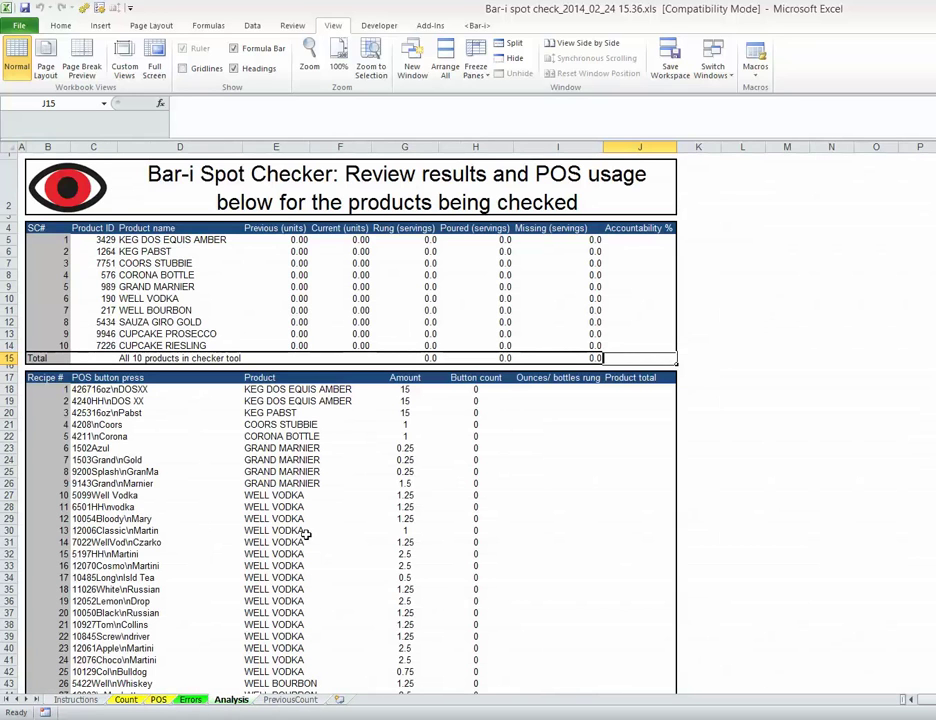